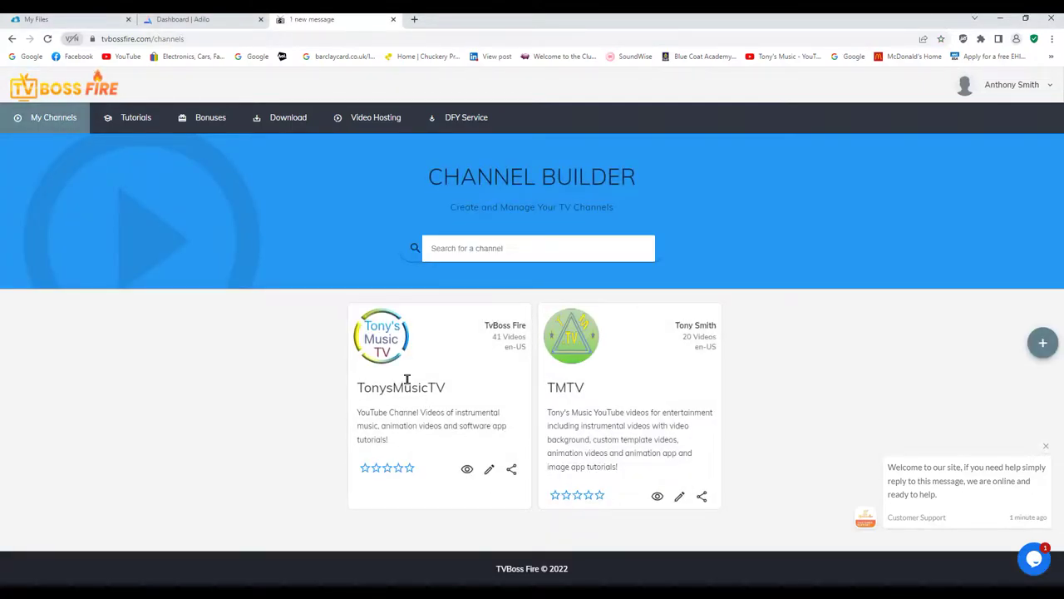
# Open TonysMusicTV's video list, go to its last page and add a new video entry.
pyautogui.click(489, 471)
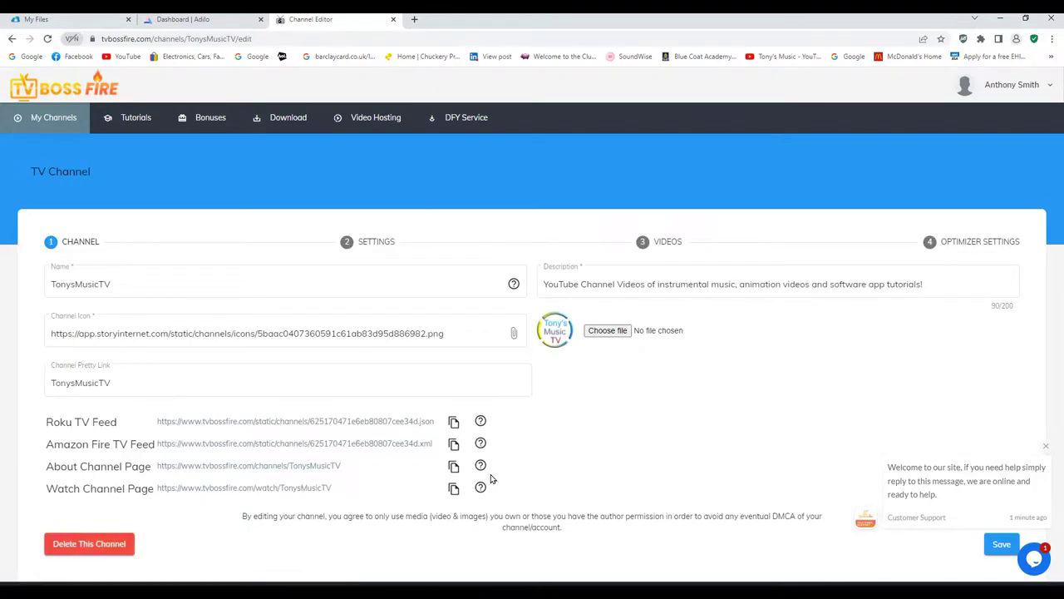
pyautogui.click(682, 242)
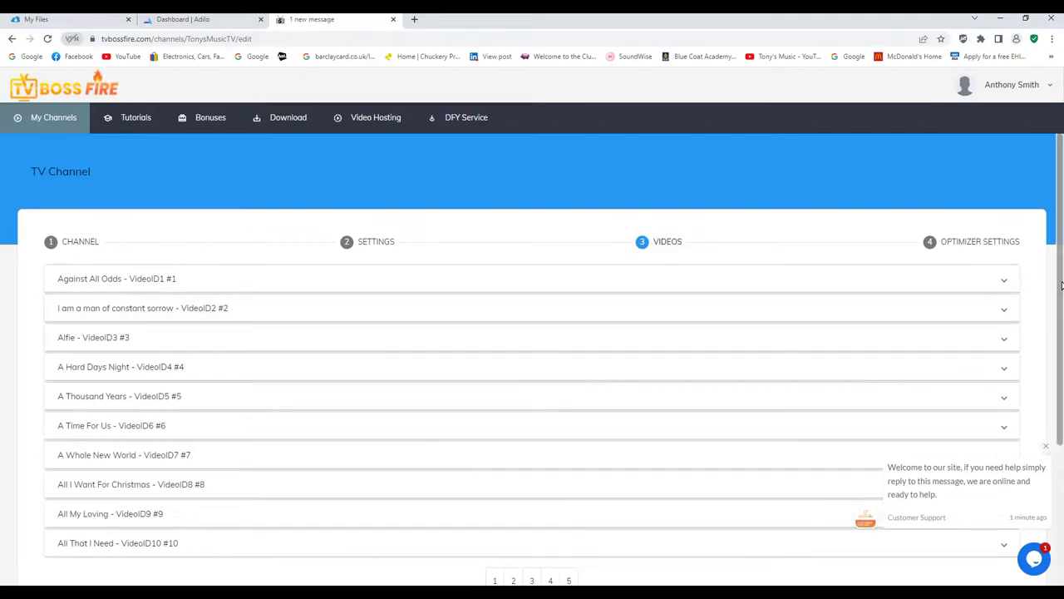
pyautogui.scroll(-3, 581, 431)
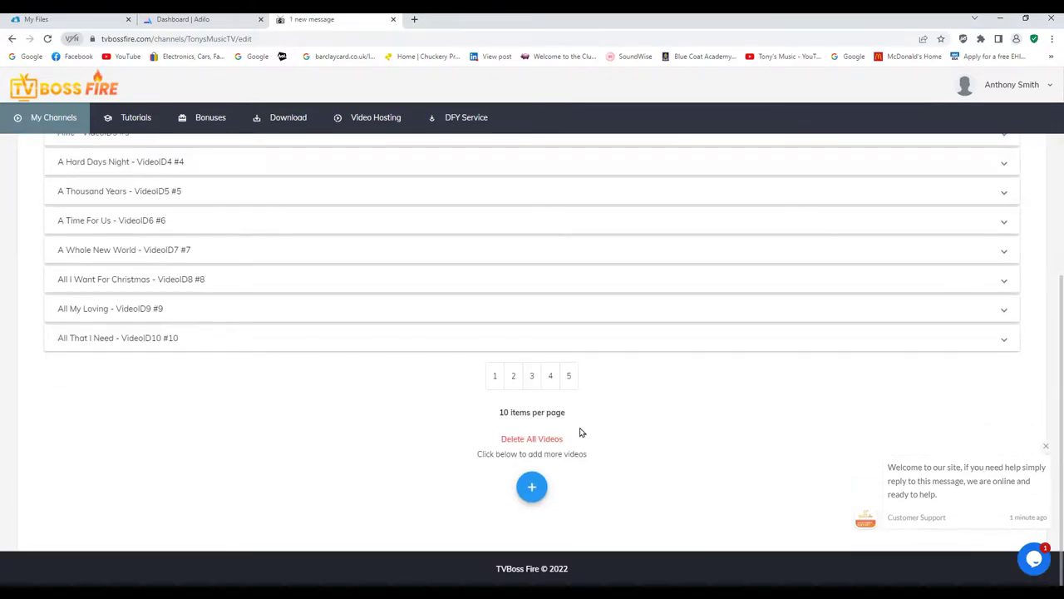
pyautogui.click(571, 379)
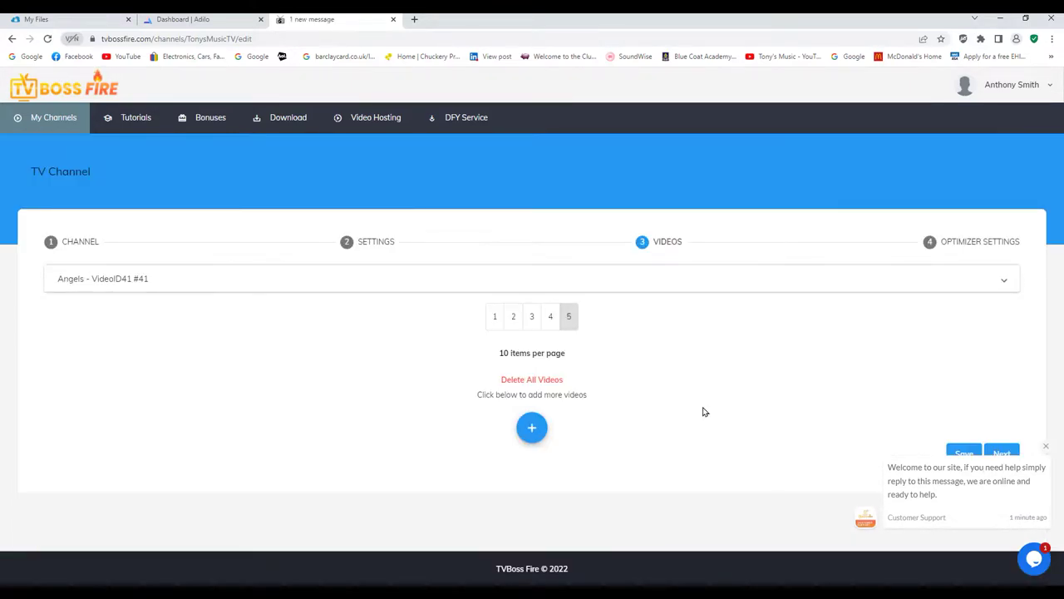
pyautogui.click(533, 439)
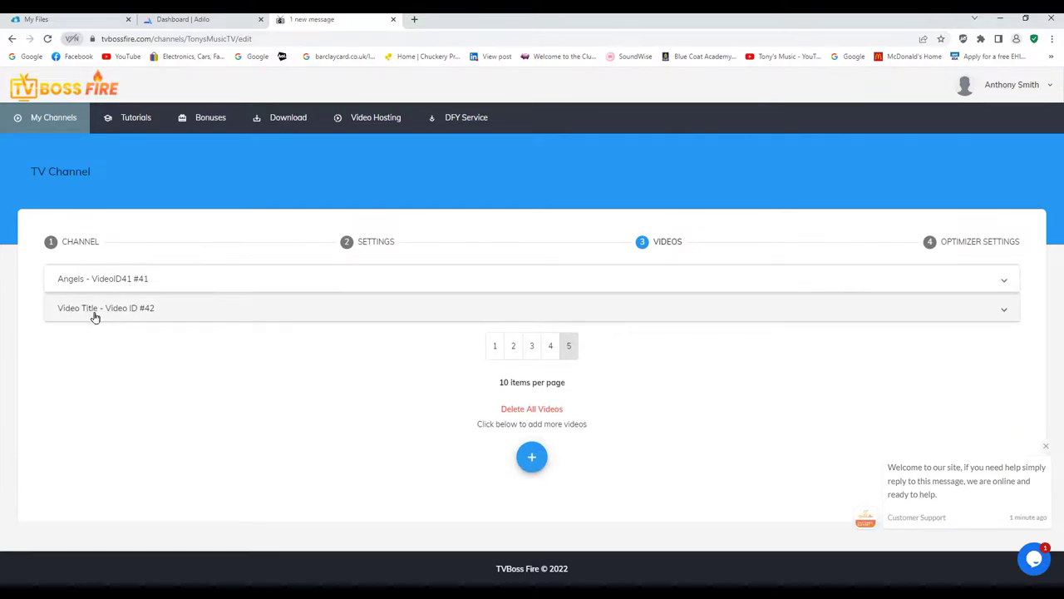
# Set the new entry #42's ID to VideoID42 and its title to Big Mistake.
pyautogui.click(147, 309)
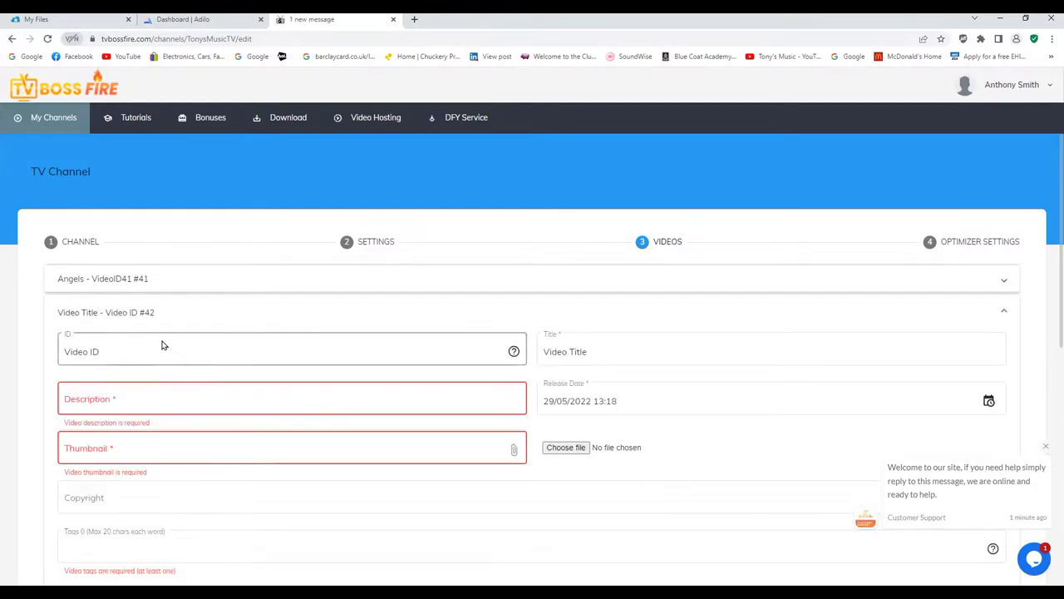
pyautogui.click(91, 351)
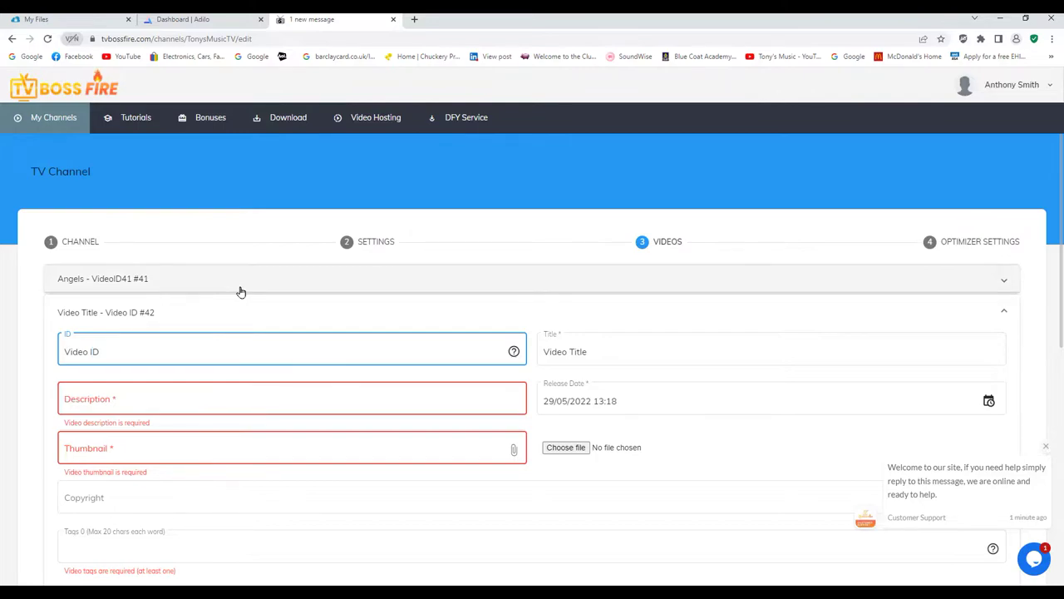
pyautogui.press('BackSpace')
pyautogui.write('42')
pyautogui.click(635, 350)
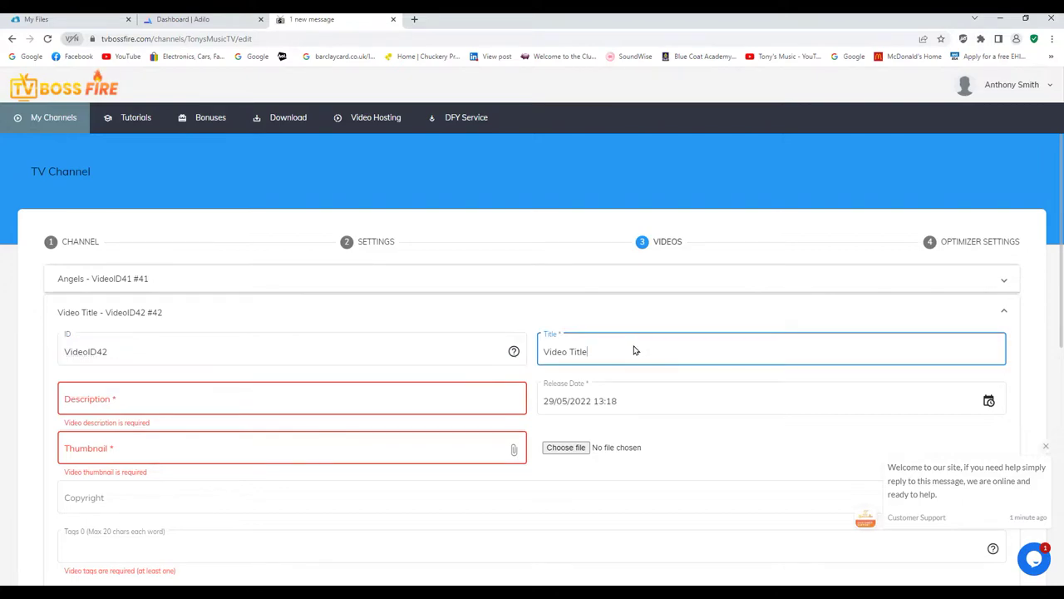
pyautogui.press('BackSpace')
pyautogui.press('BackSpace')
pyautogui.press('BackSpace')
pyautogui.press('BackSpace')
pyautogui.press('BackSpace')
pyautogui.press('BackSpace')
pyautogui.press('BackSpace')
pyautogui.press('BackSpace')
pyautogui.press('BackSpace')
pyautogui.press('BackSpace')
pyautogui.press('BackSpace')
pyautogui.write('Bi')
pyautogui.write('g M')
pyautogui.write('isto')
pyautogui.write('ke')
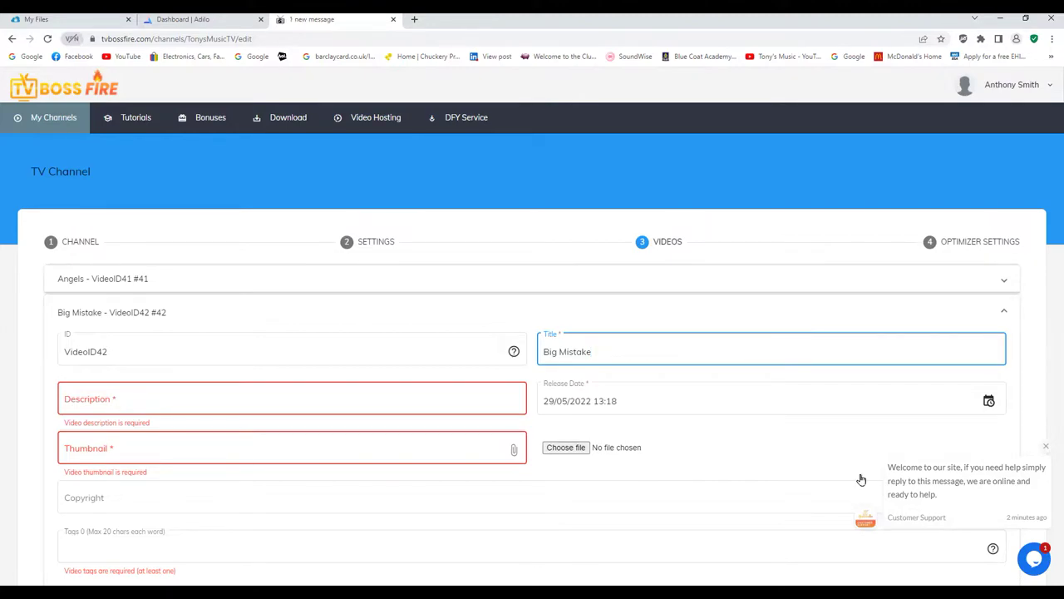
# In Adilo's projects, open the FHD folder under YouTube videos > Clarinet.
pyautogui.click(212, 25)
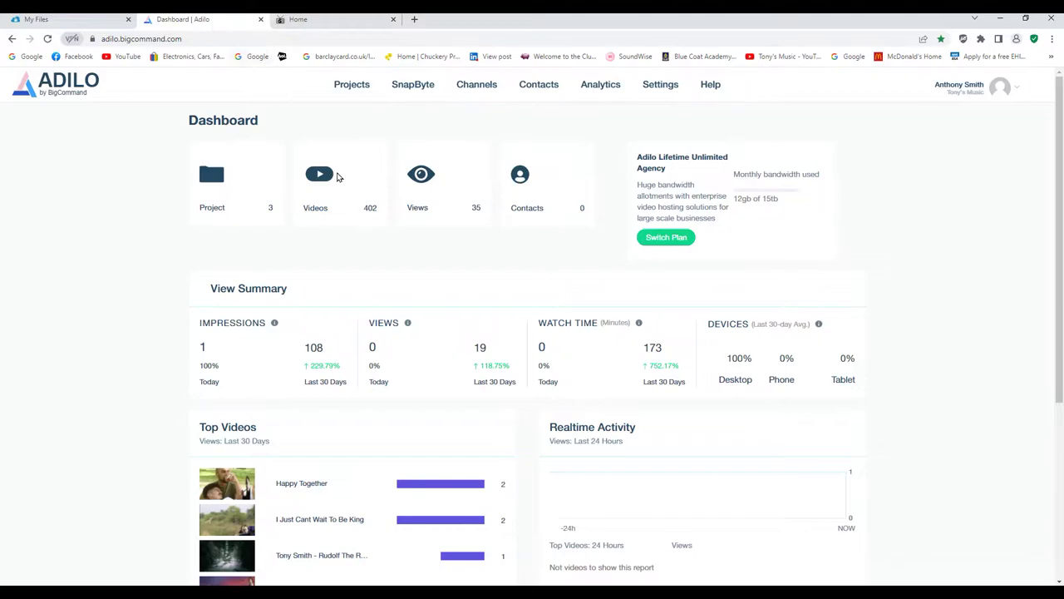
pyautogui.click(356, 86)
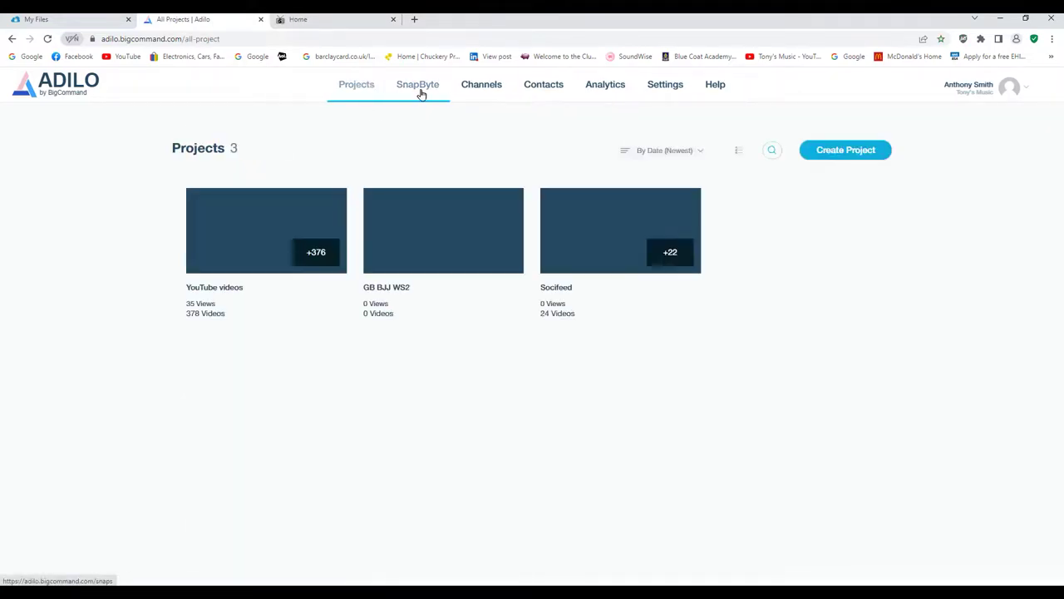
pyautogui.click(665, 151)
pyautogui.click(928, 227)
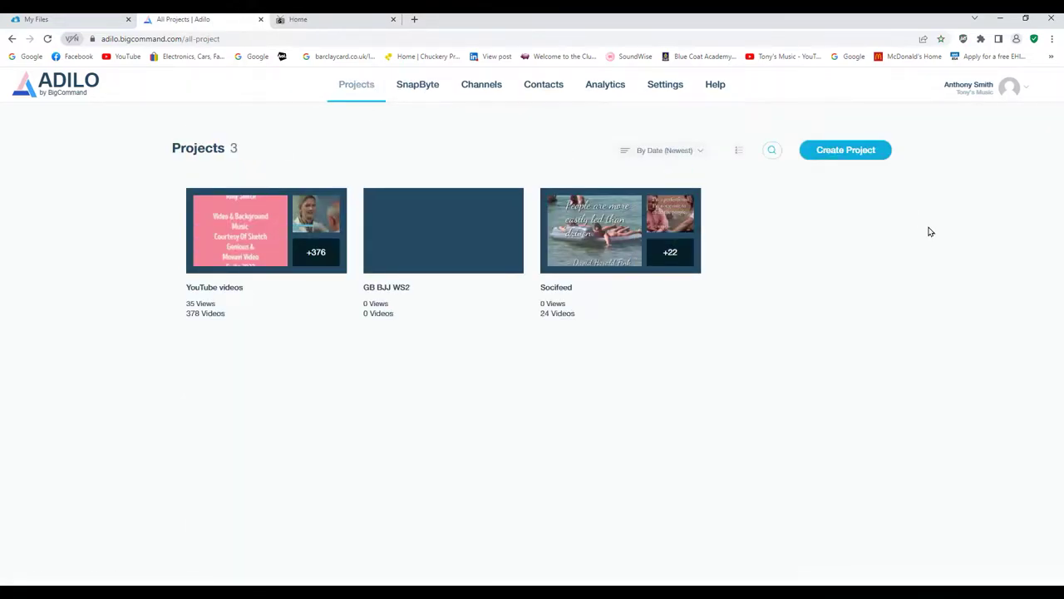
pyautogui.click(772, 151)
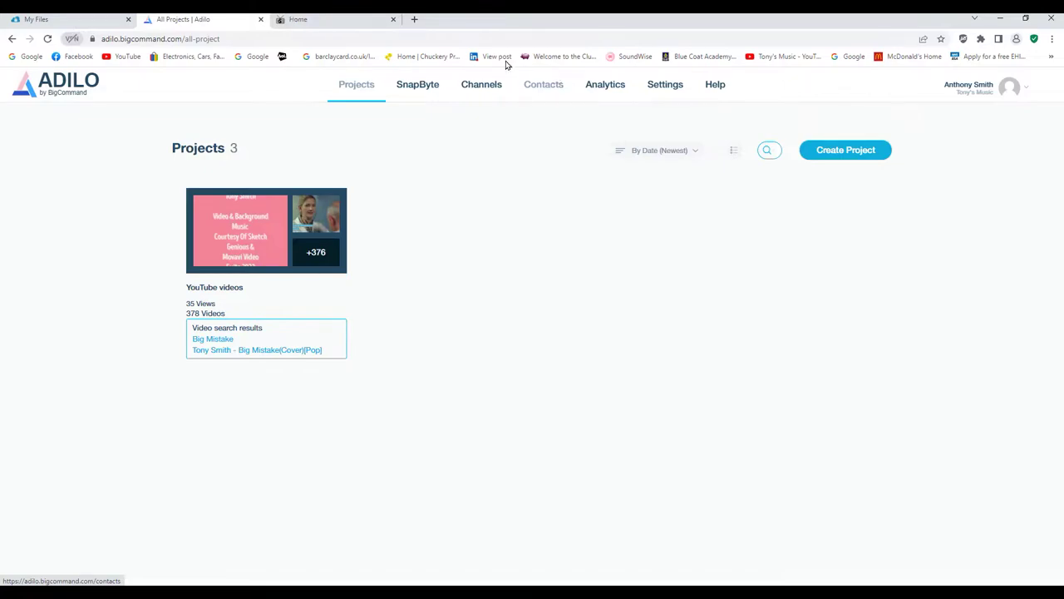
pyautogui.click(218, 250)
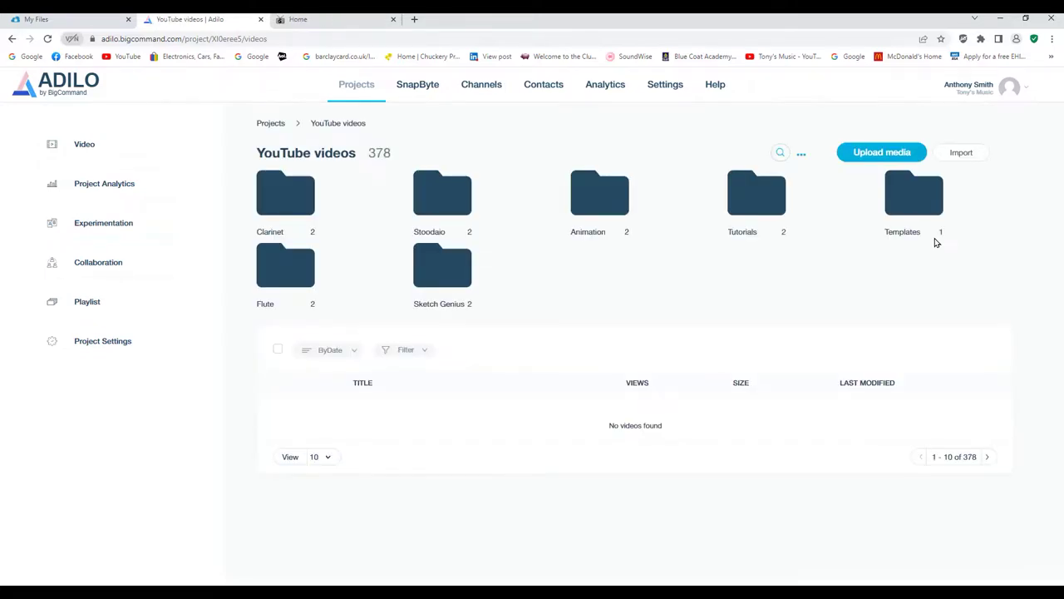
pyautogui.click(307, 192)
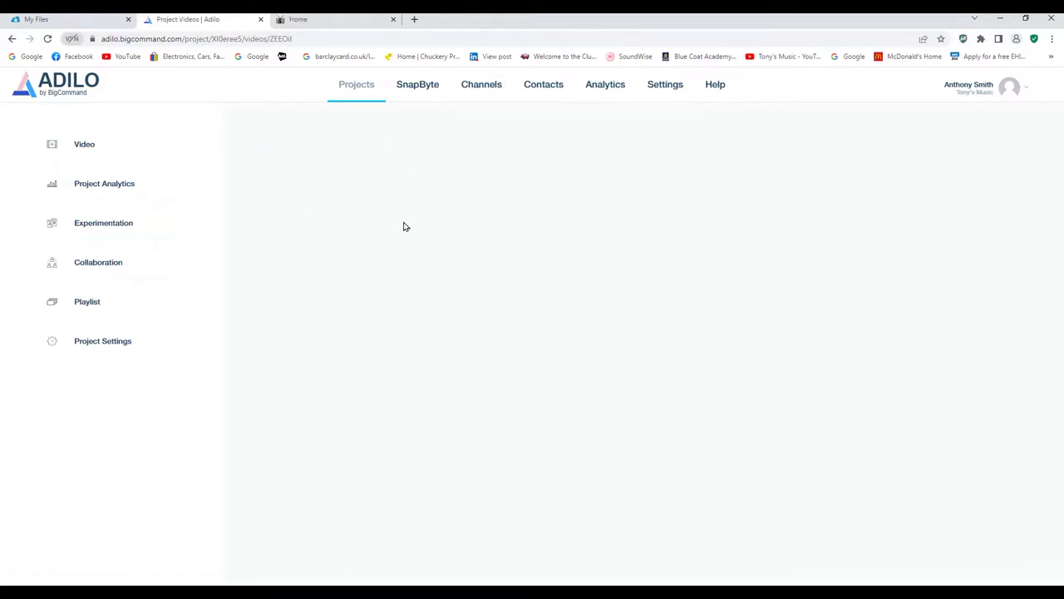
pyautogui.click(288, 207)
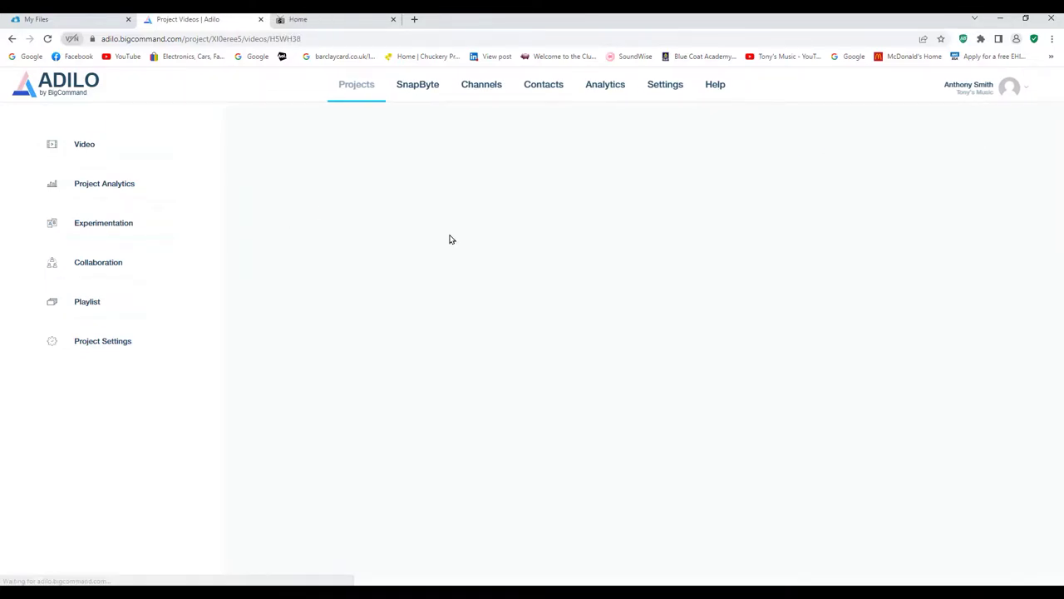
# Search the FHD folder for the Big Mistake video.
pyautogui.click(771, 152)
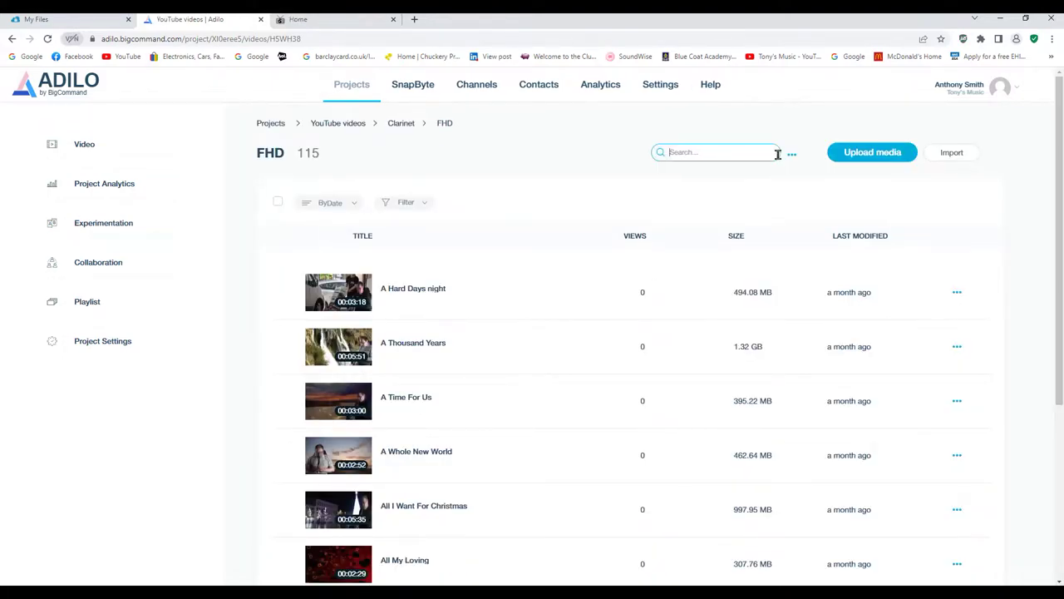
pyautogui.click(544, 170)
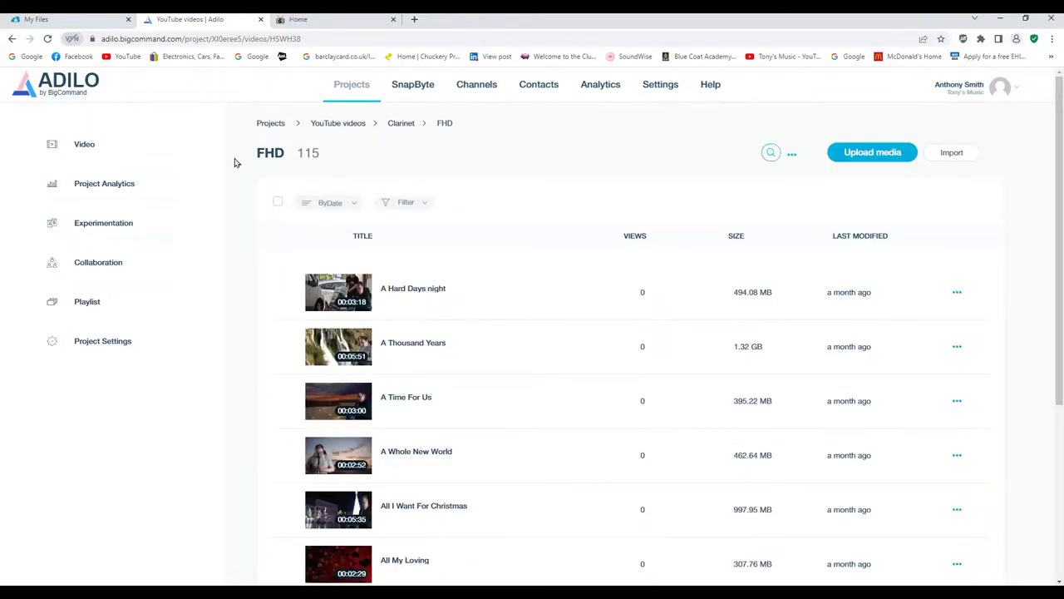
pyautogui.click(771, 153)
pyautogui.click(729, 152)
pyautogui.click(760, 146)
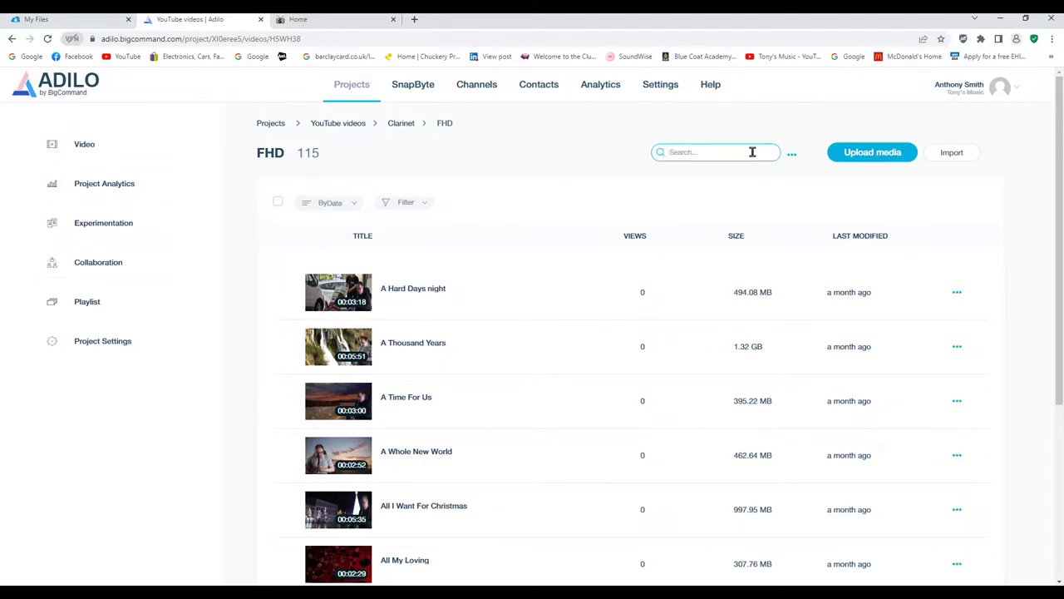
pyautogui.click(689, 135)
pyautogui.click(769, 153)
pyautogui.write('ig Mcistak')
pyautogui.press('BackSpace')
pyautogui.click(748, 217)
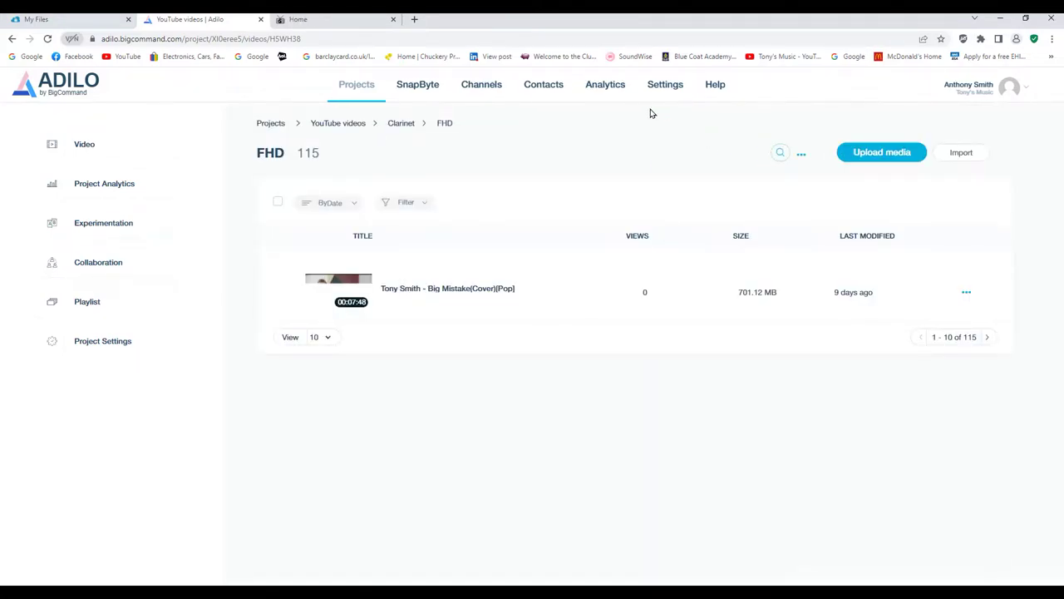
# Open the Big Mistake cover video's overview page in Adilo.
pyautogui.click(353, 303)
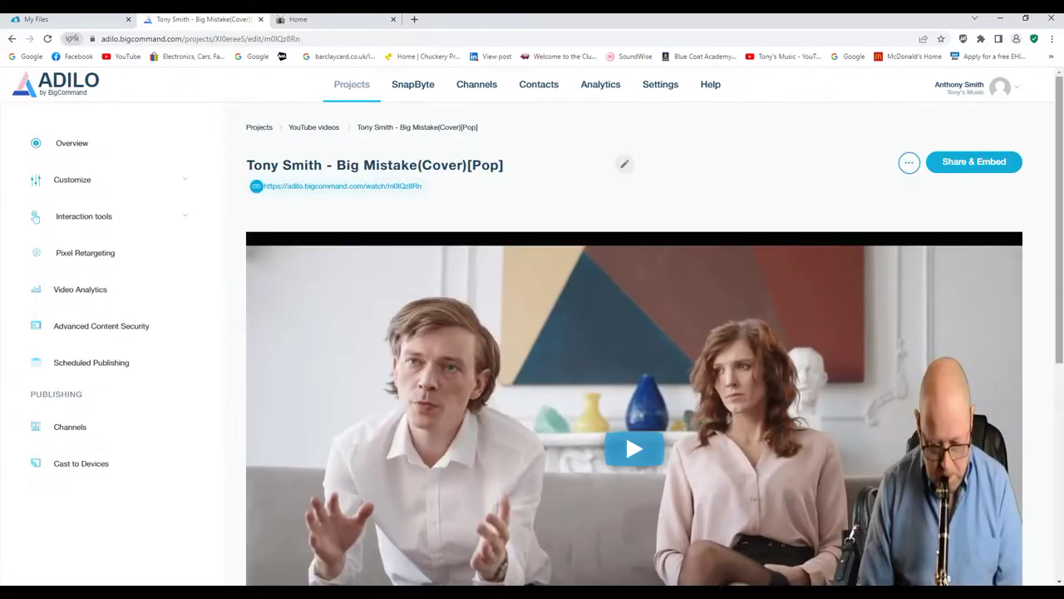
pyautogui.scroll(-5, 1026, 454)
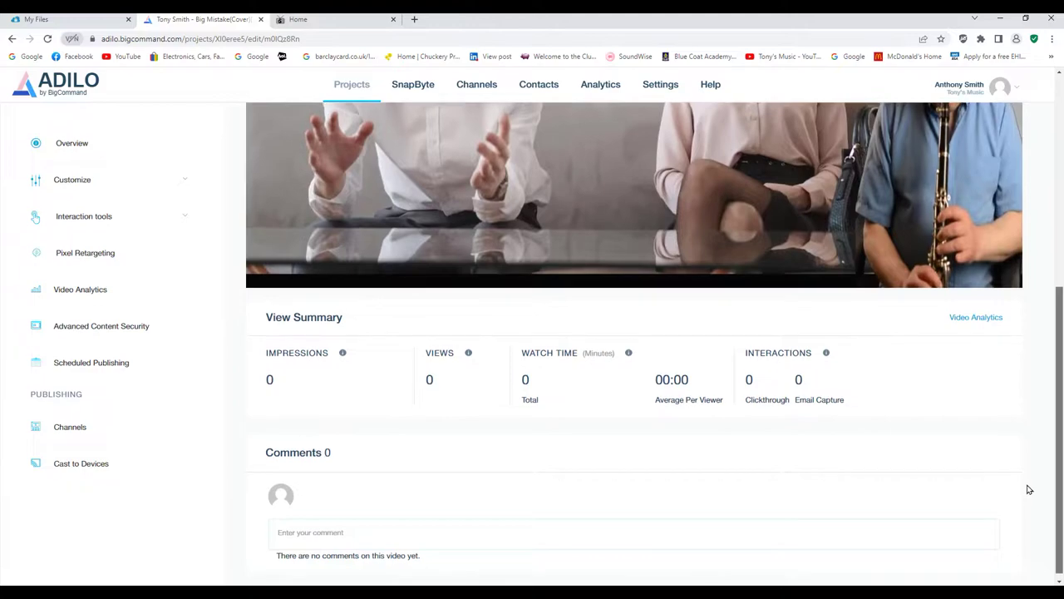
pyautogui.scroll(2, 1031, 464)
pyautogui.scroll(2, 1039, 433)
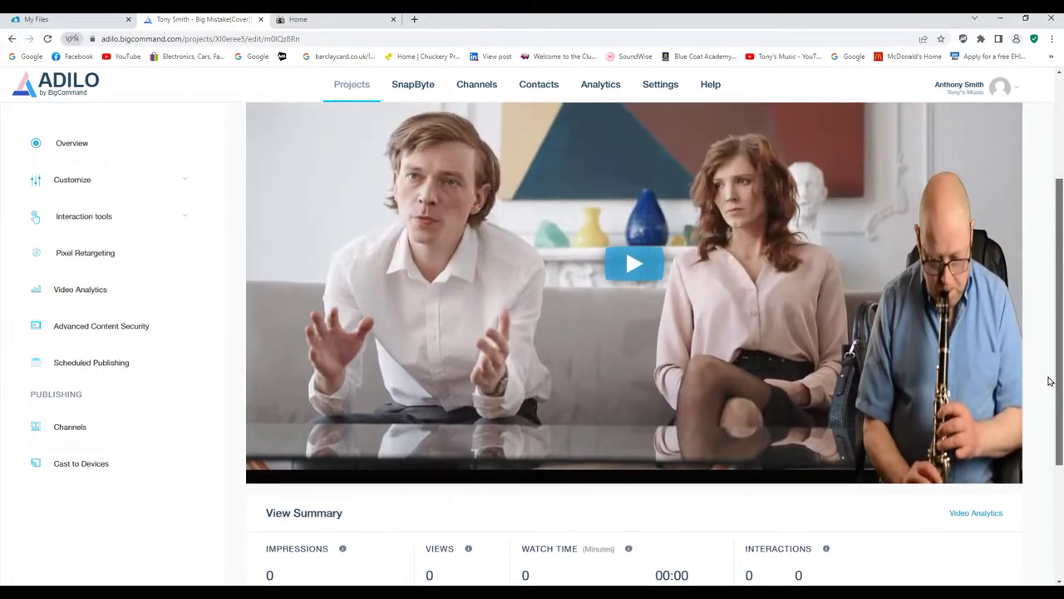
pyautogui.scroll(2, 1050, 380)
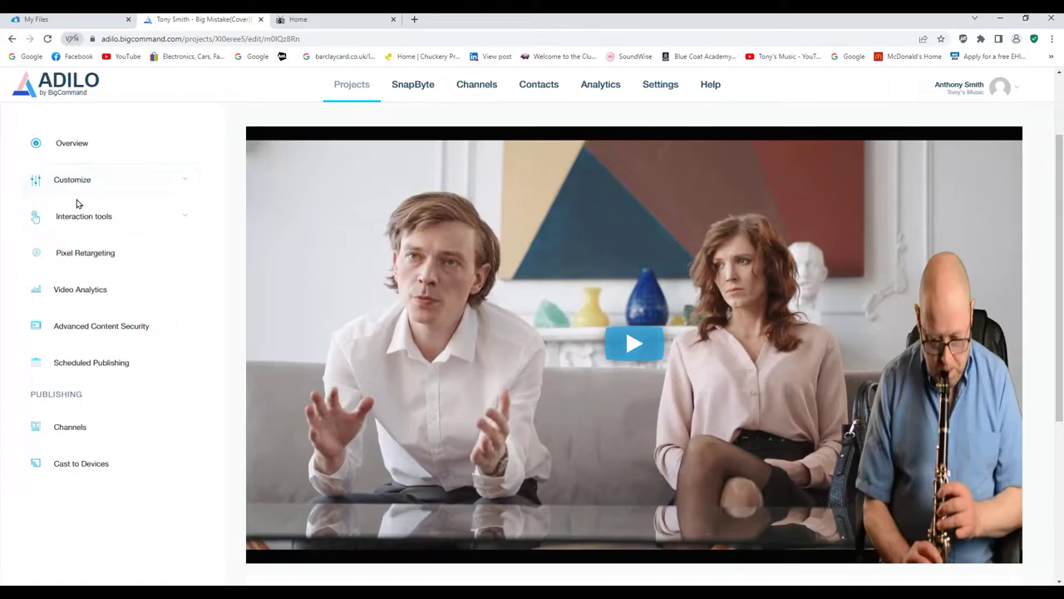
# Play and pause the video preview, then bring up the Tony's Music YouTube bookmark's options.
pyautogui.click(709, 249)
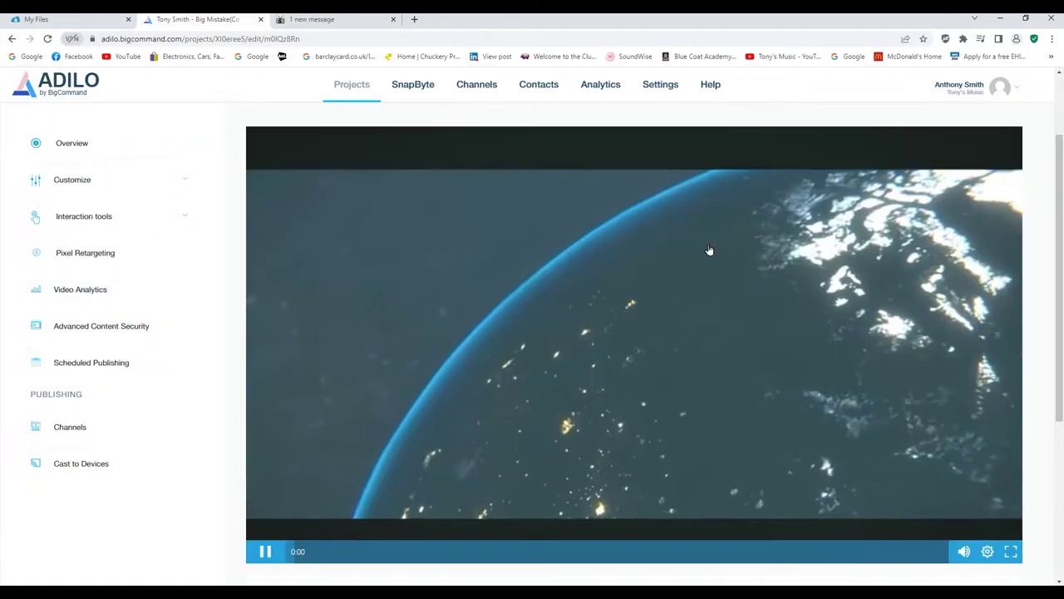
pyautogui.click(411, 412)
pyautogui.scroll(-3, 905, 424)
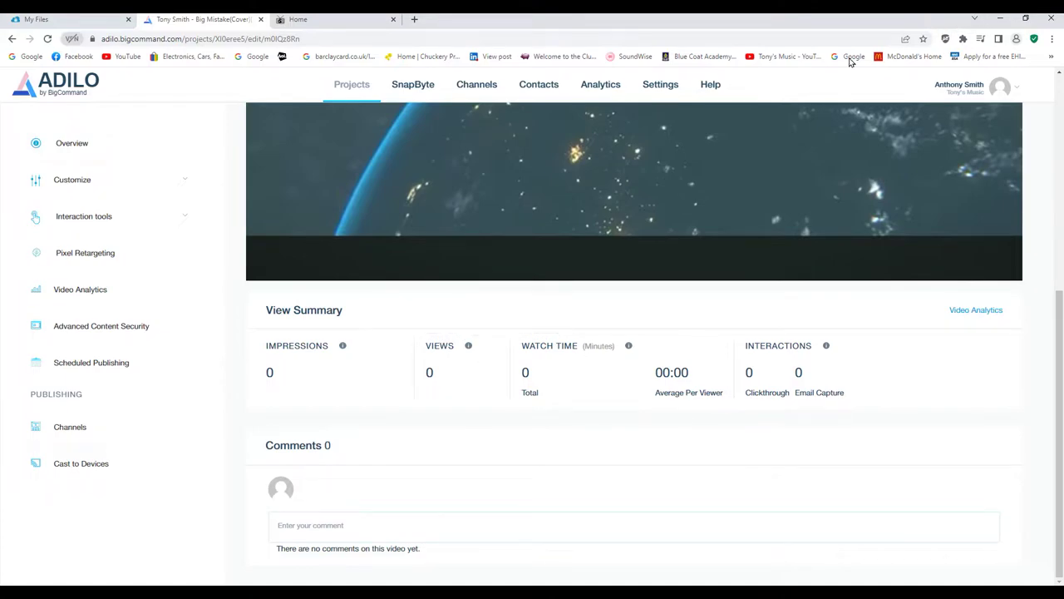
pyautogui.rightClick(770, 63)
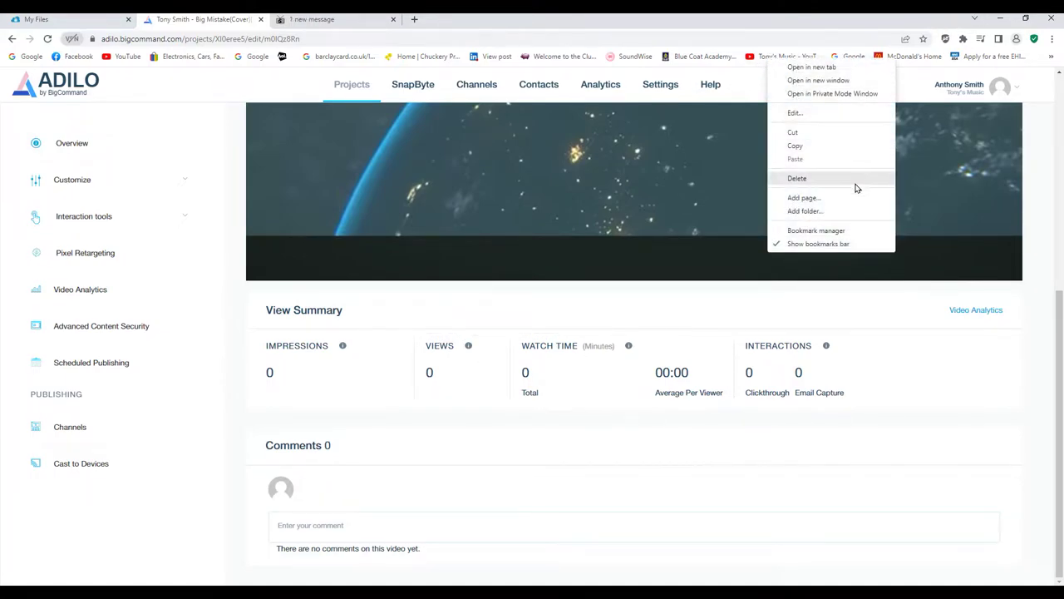
# Open Tony's Music YouTube channel in a new tab and scroll Studio's video list to Big Mistake.
pyautogui.click(831, 66)
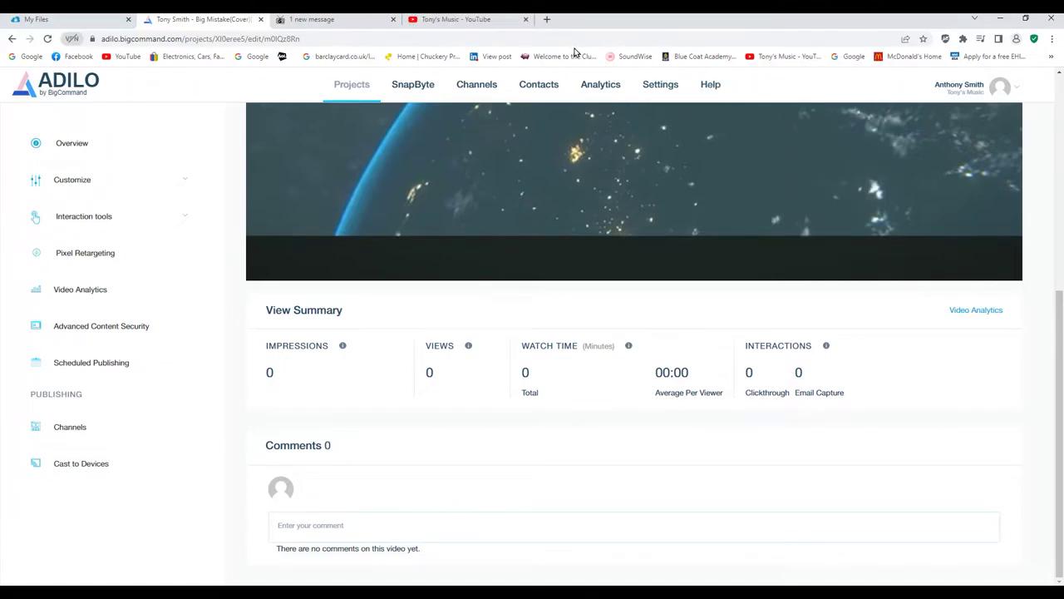
pyautogui.click(499, 20)
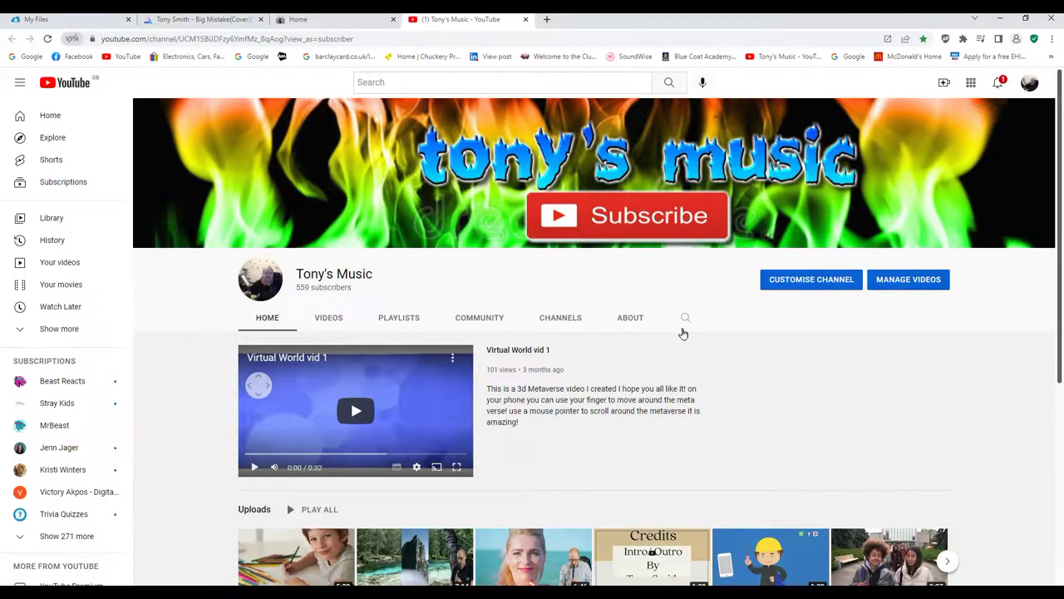
pyautogui.click(903, 281)
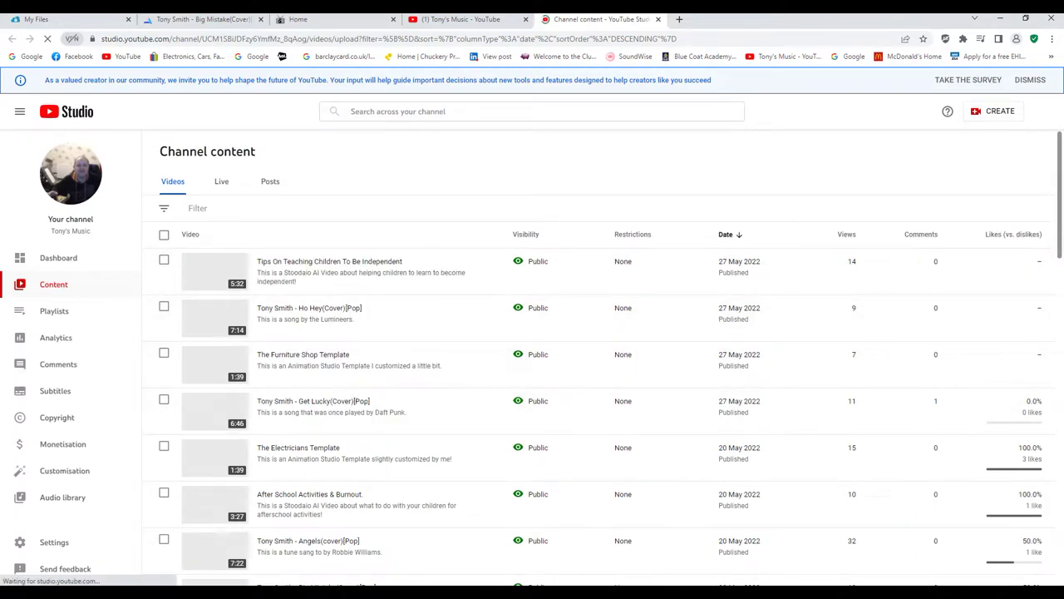
pyautogui.scroll(-1, 214, 290)
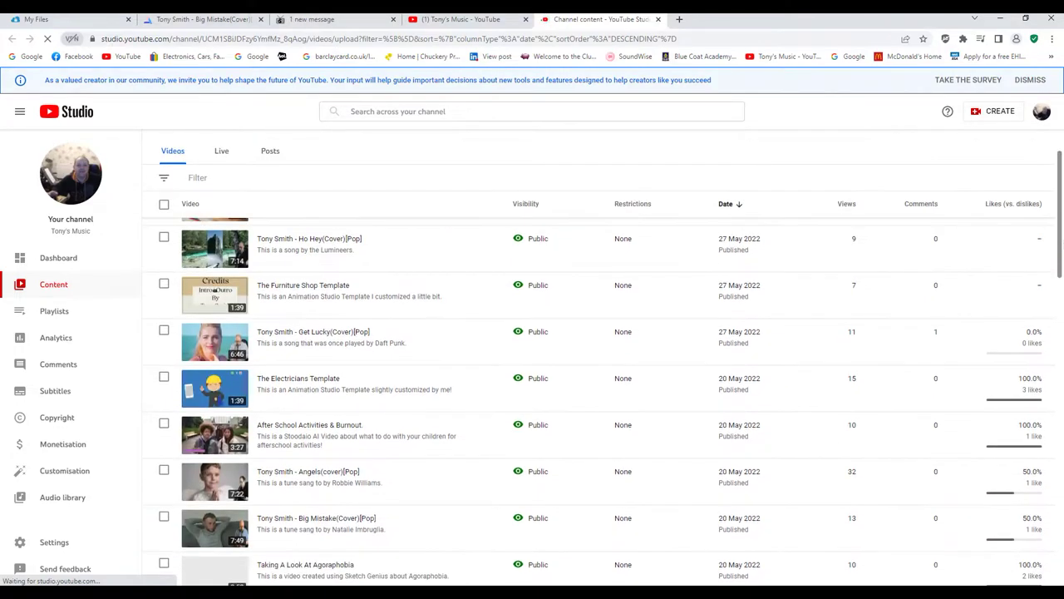
pyautogui.scroll(-2, 1061, 285)
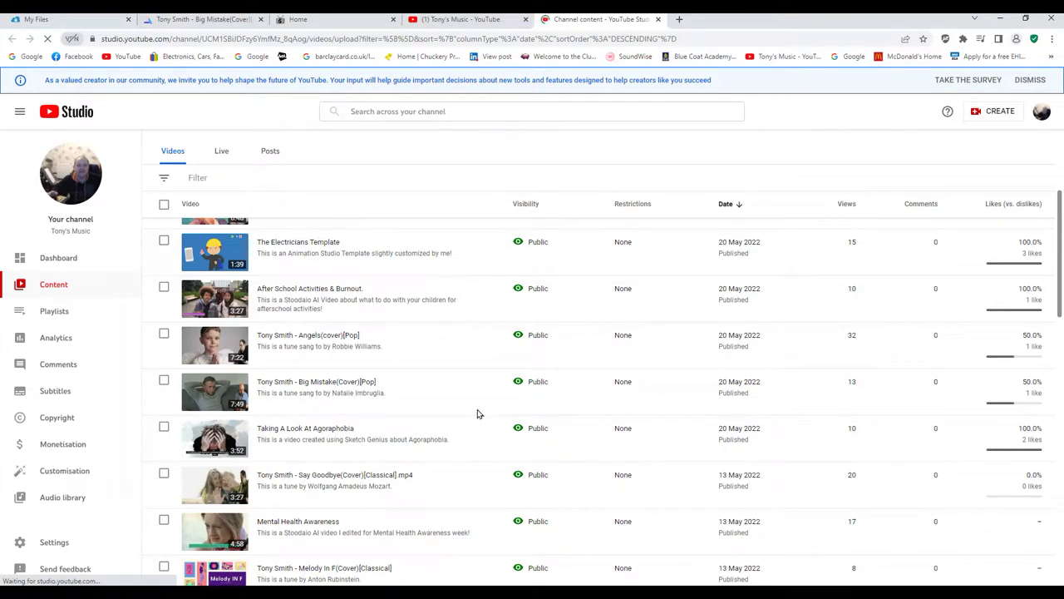
# Back in TVBoss Fire, start typing the Big Mistake description 'This is a tune that was sang'.
pyautogui.click(344, 23)
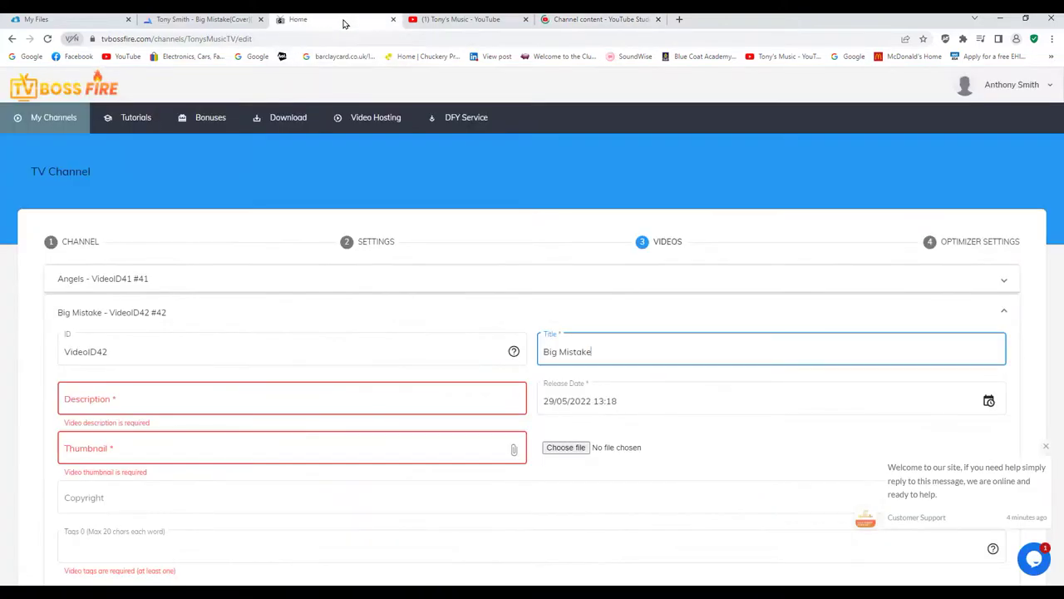
pyautogui.click(162, 399)
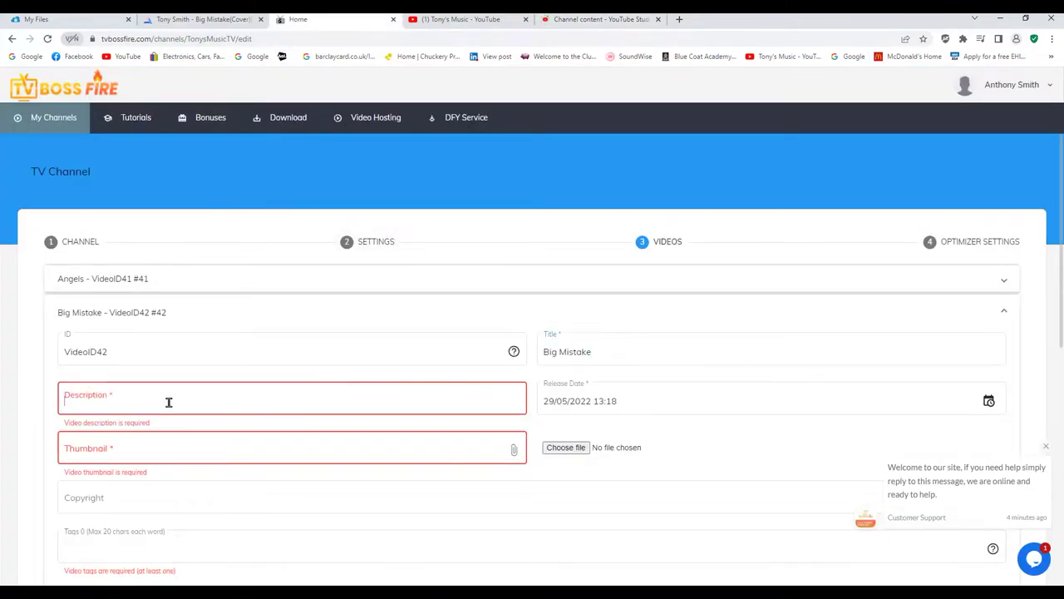
pyautogui.write('This ')
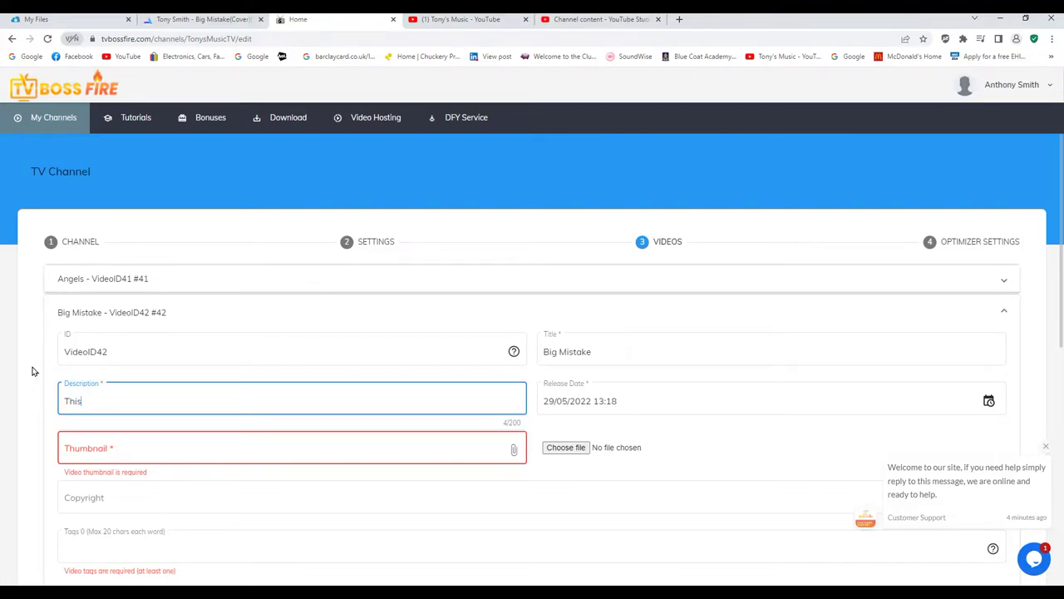
pyautogui.write('is a')
pyautogui.write('hat was sang')
# Lowercase 'is', 'tune' and 'that', then finish the description crediting the original singer.
pyautogui.click(87, 400)
pyautogui.press('BackSpace')
pyautogui.write('i')
pyautogui.click(103, 400)
pyautogui.press('BackSpace')
pyautogui.write('t')
pyautogui.click(123, 401)
pyautogui.press('BackSpace')
pyautogui.write('t')
pyautogui.write('to by Natalie Imbruglia')
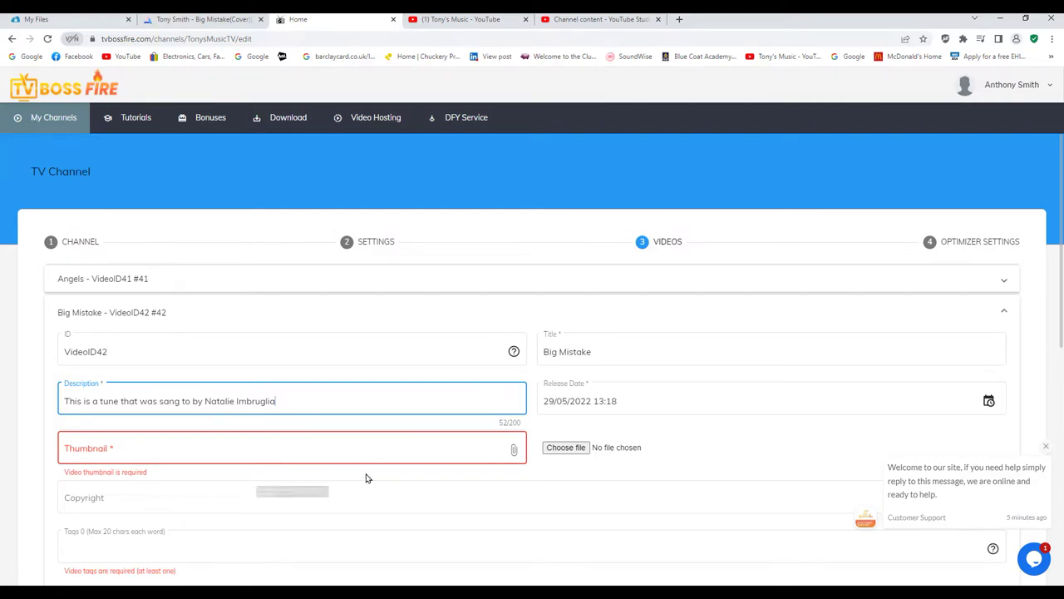
pyautogui.click(579, 448)
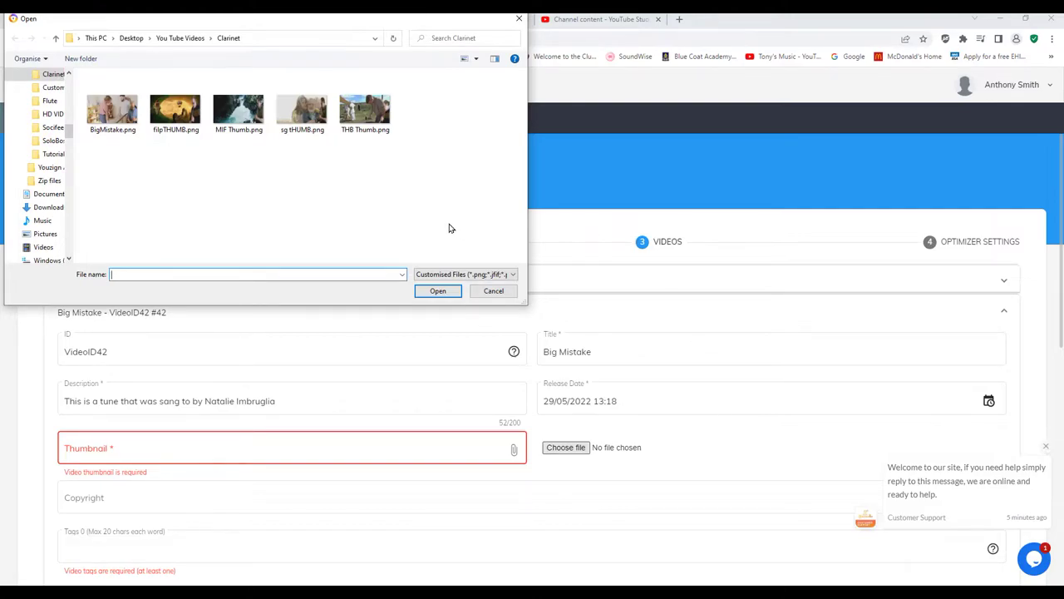
# Pick BigMistake.png as the entry's thumbnail and scroll down the form.
pyautogui.click(124, 120)
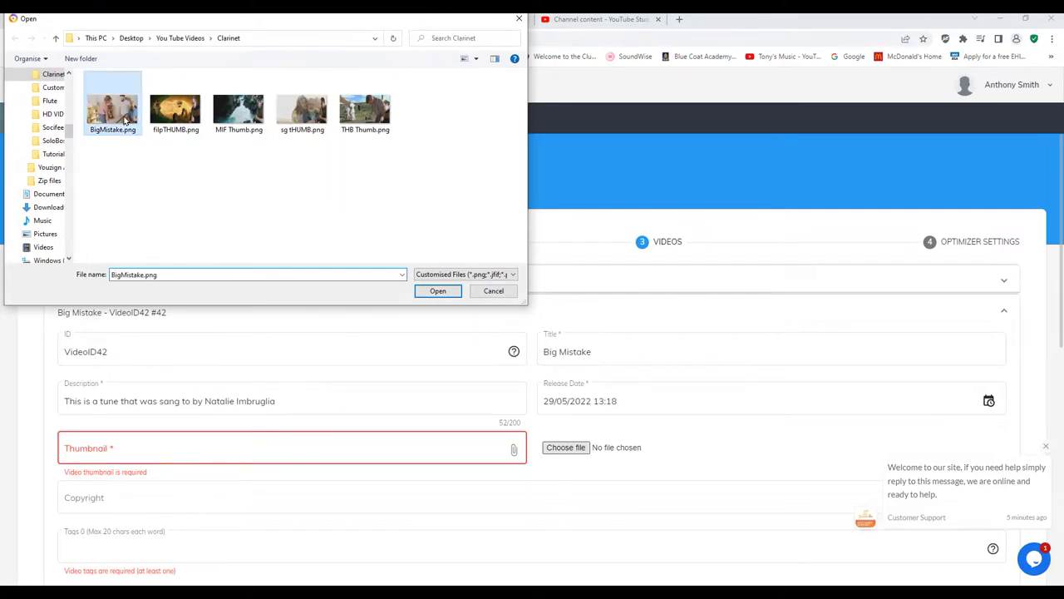
pyautogui.click(437, 290)
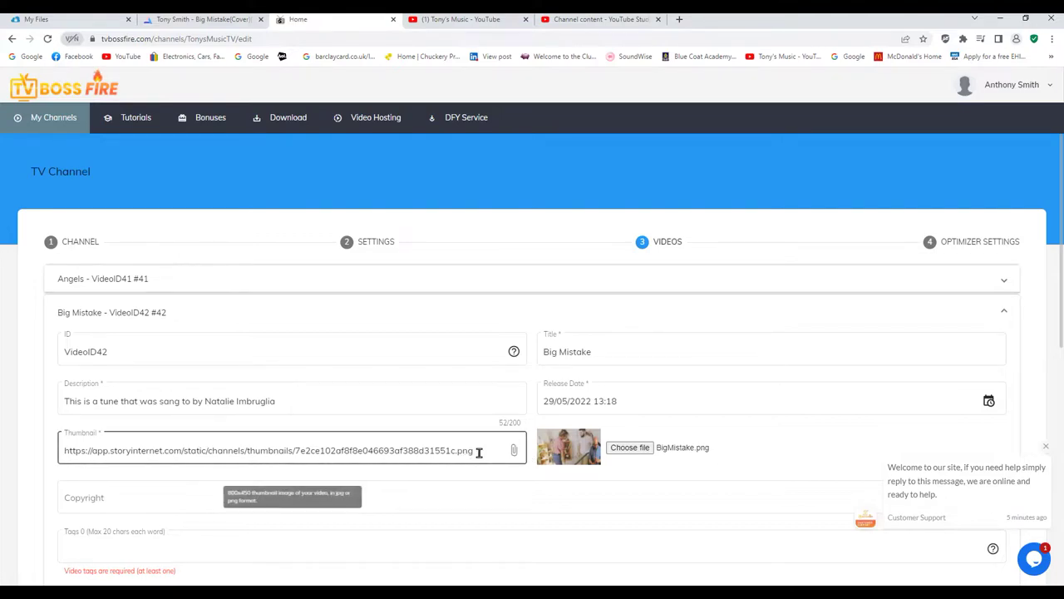
pyautogui.hotkey('shift', 'Tab')
pyautogui.click(1060, 269)
pyautogui.moveTo(1060, 269); pyautogui.dragTo(1053, 344)
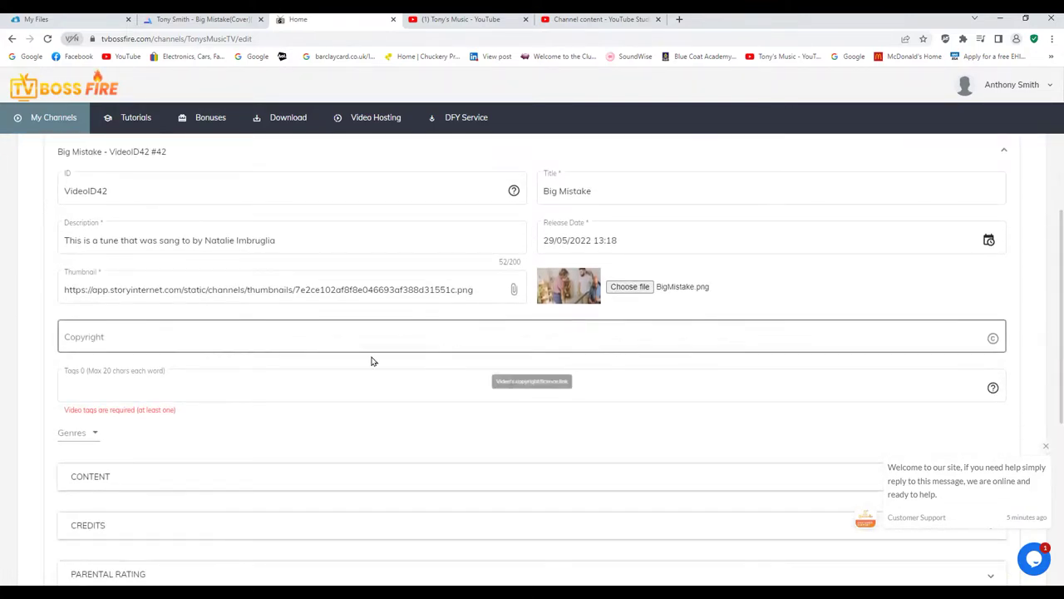